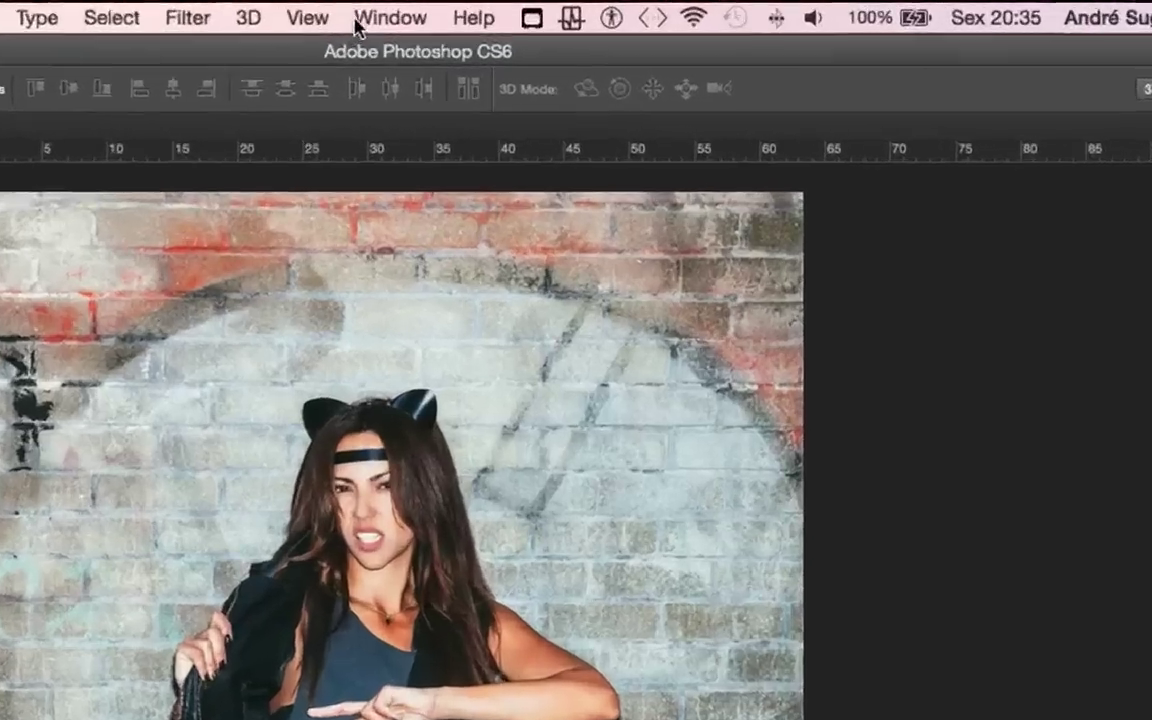
- Show the Actions panel and select Sepia Toning (layer) in Default Actions
click(390, 18)
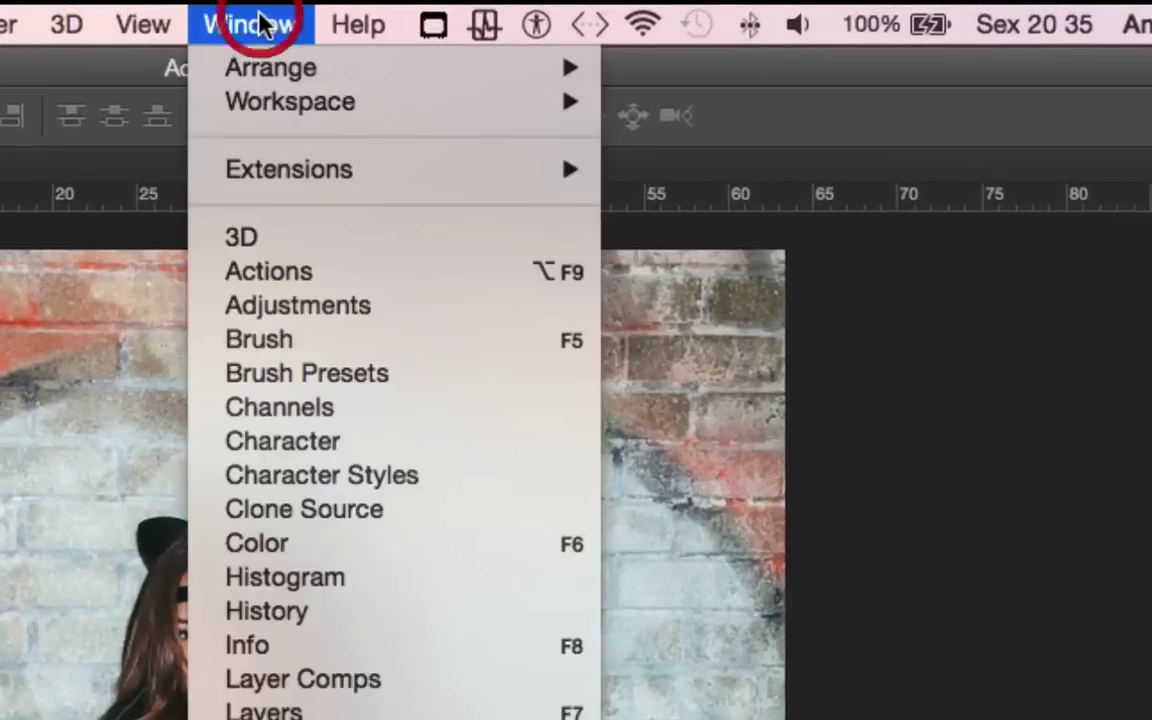
click(320, 276)
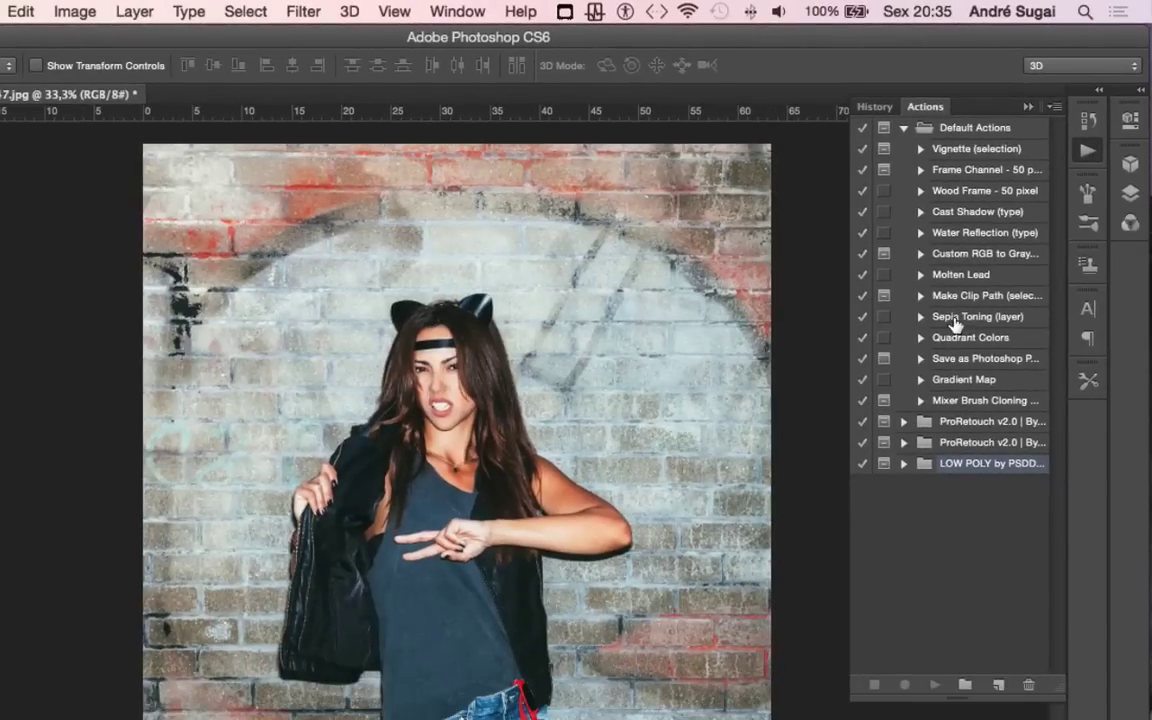
click(955, 318)
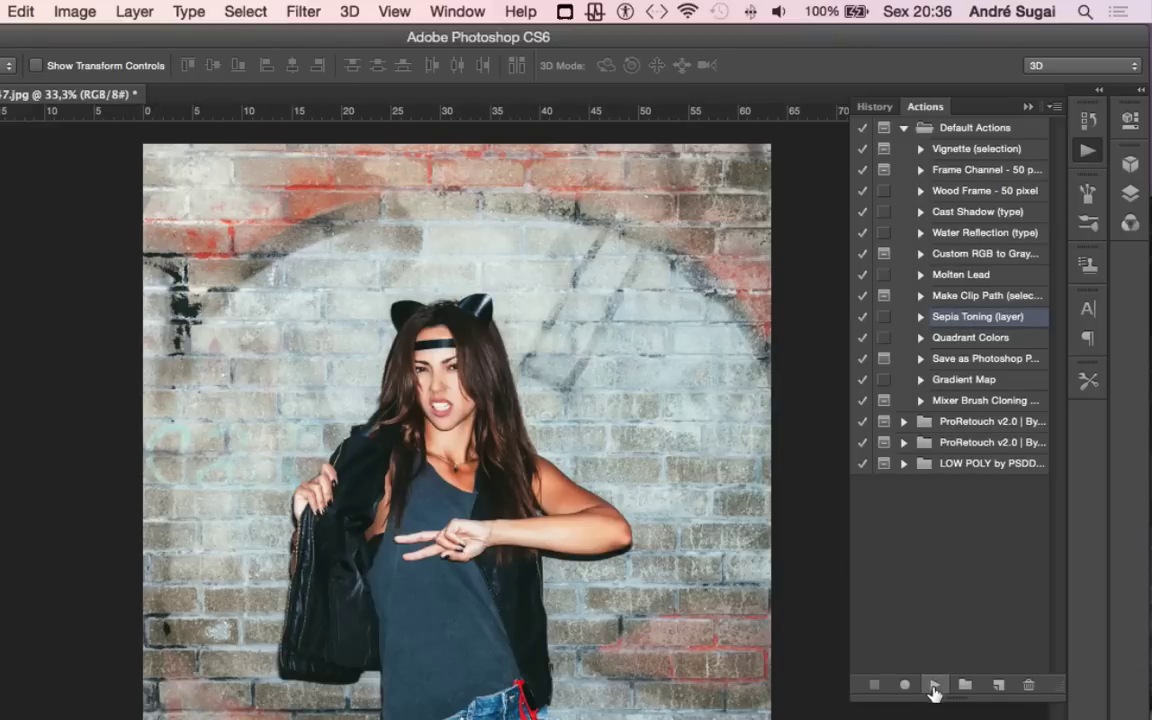
- Play Sepia Toning (layer) to give the brick-wall photo a sepia tone
click(933, 686)
click(933, 686)
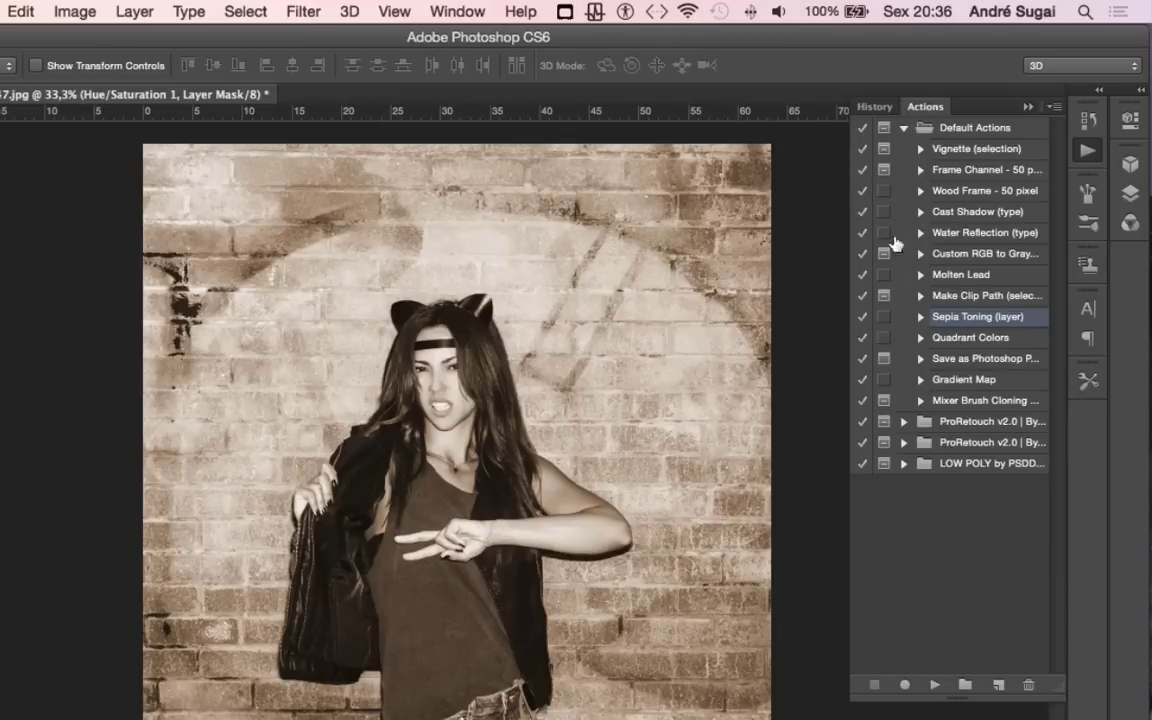
click(452, 8)
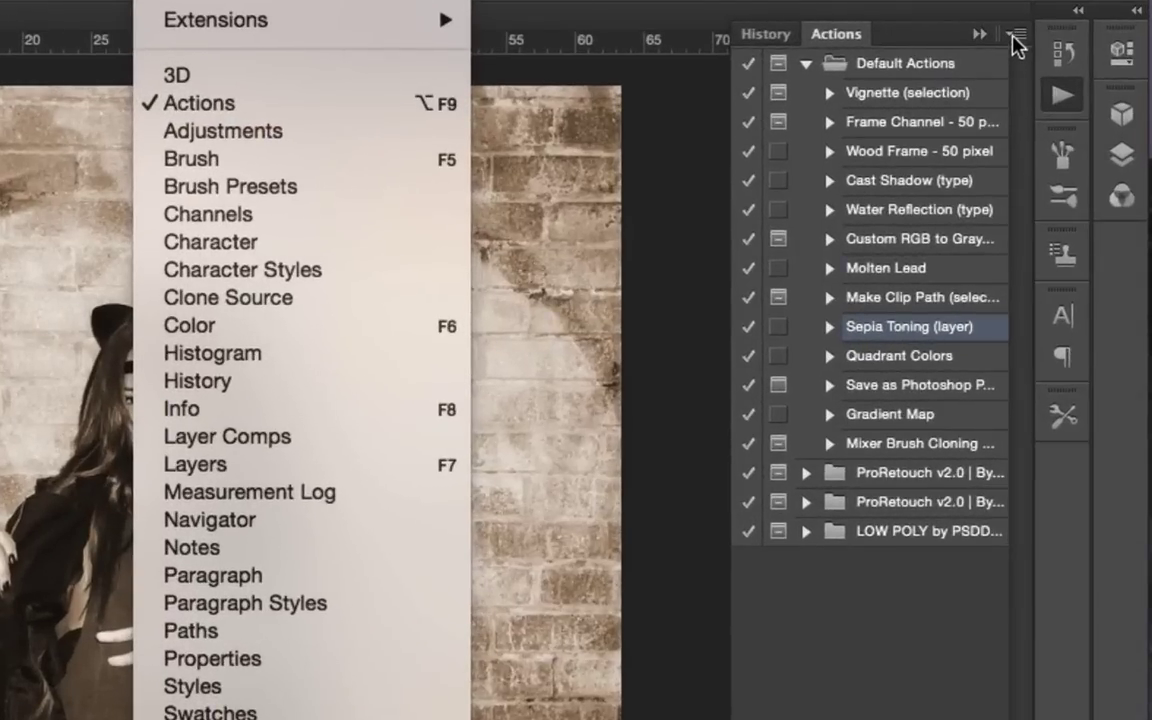
- Choose Load Actions from the Actions panel's options menu
click(1013, 37)
click(1013, 37)
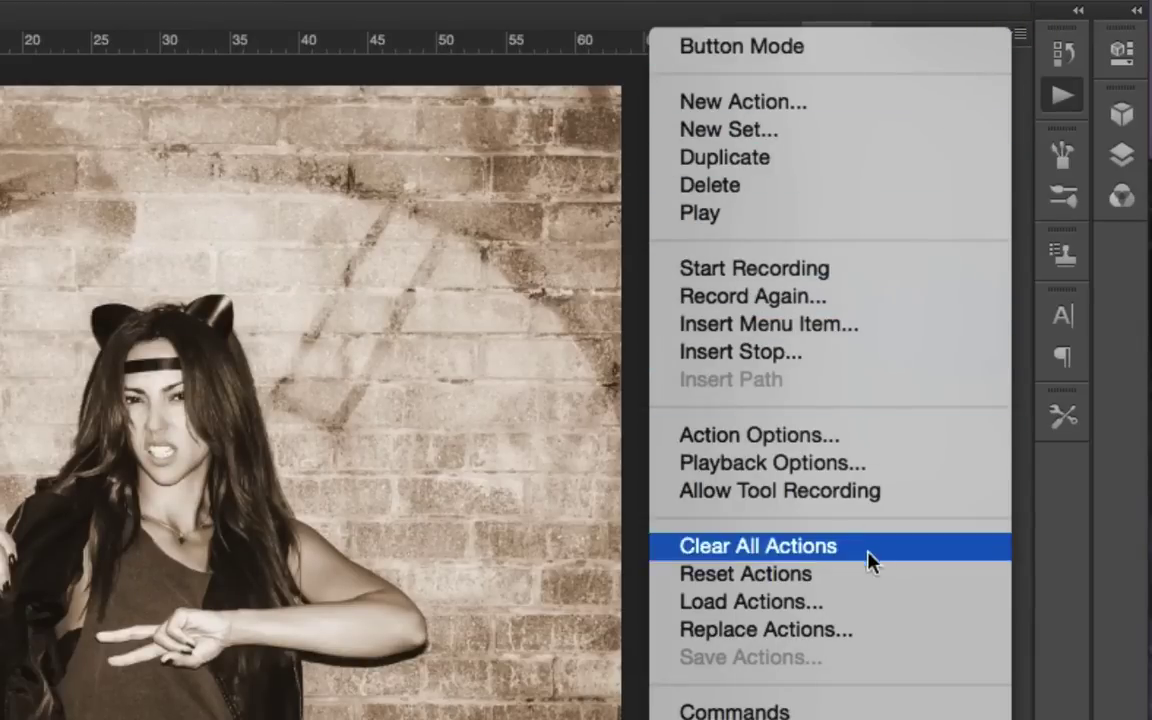
click(765, 603)
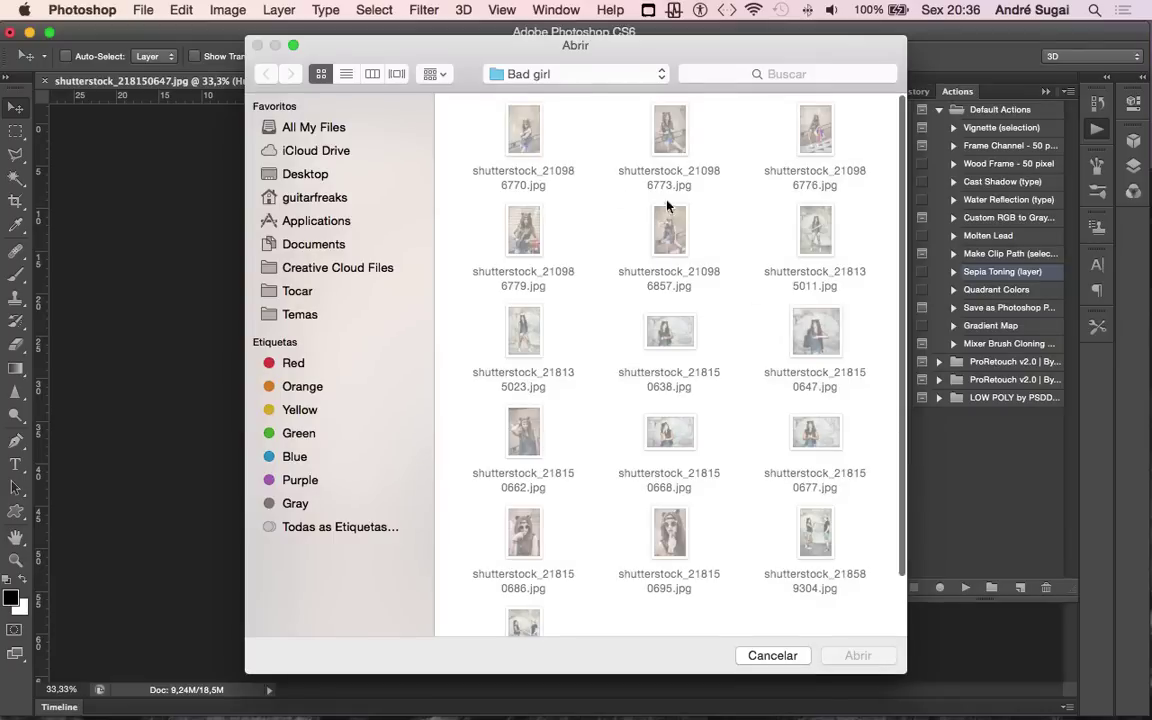
- Load Animated Glitch.atn from the GraphicRiver folder on the Desktop
click(305, 175)
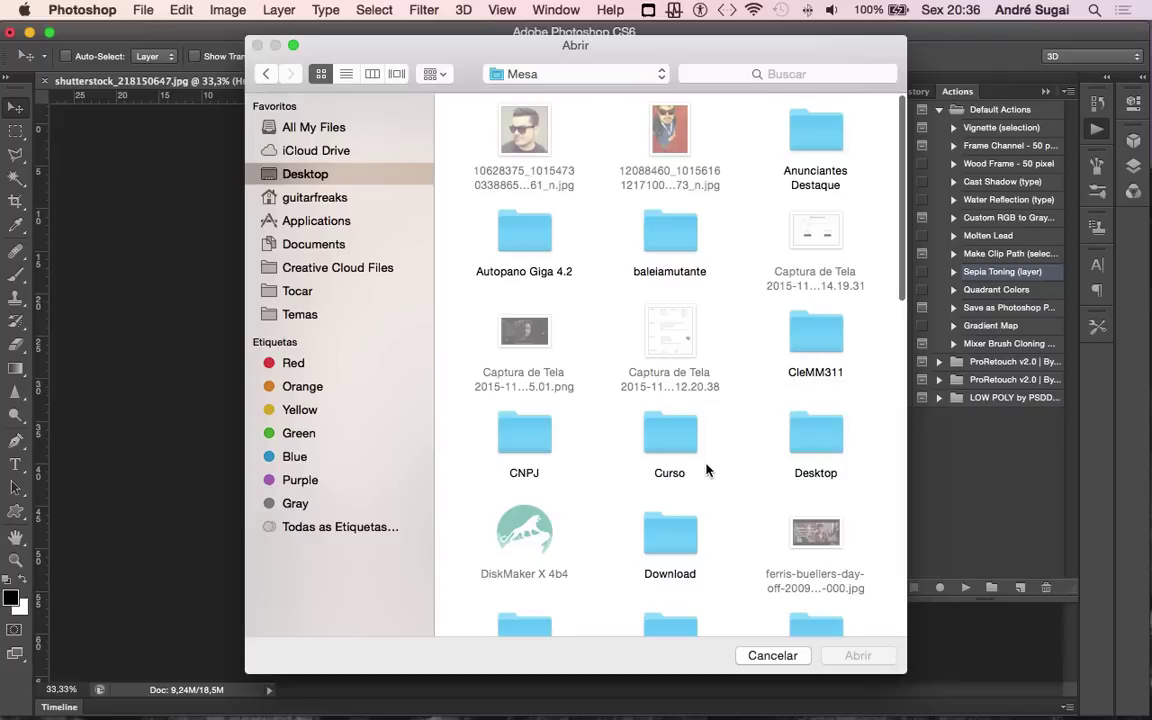
scroll(707, 470, down, 5)
double_click(660, 470)
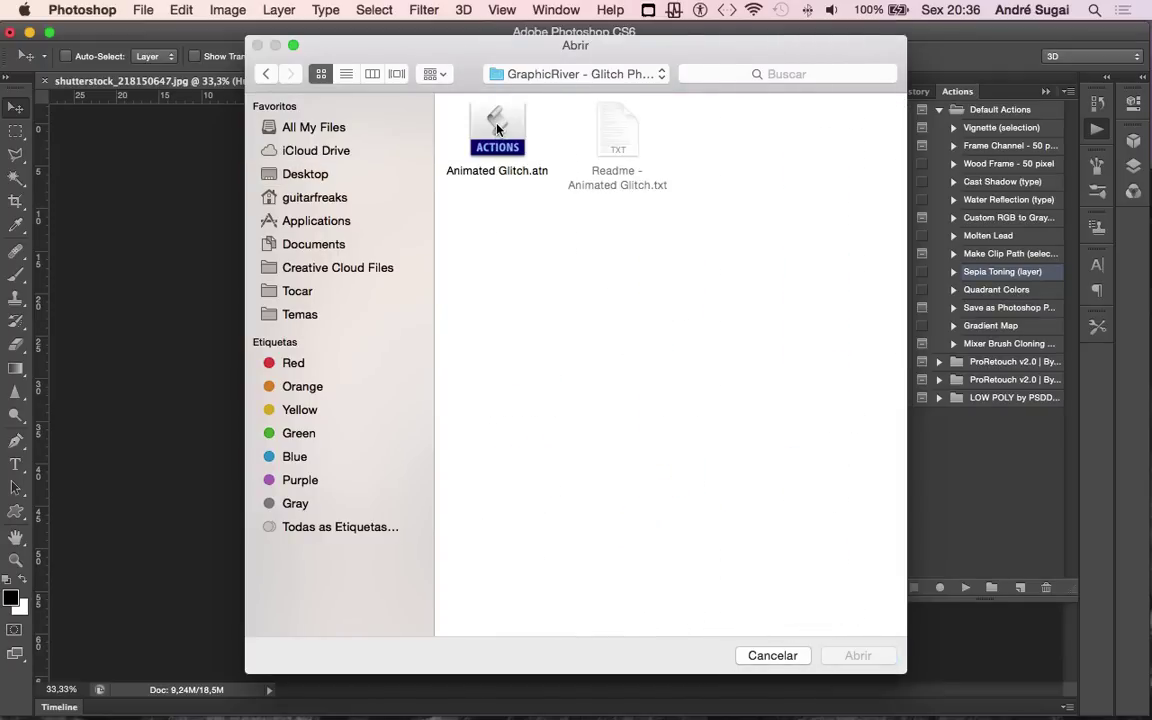
double_click(497, 128)
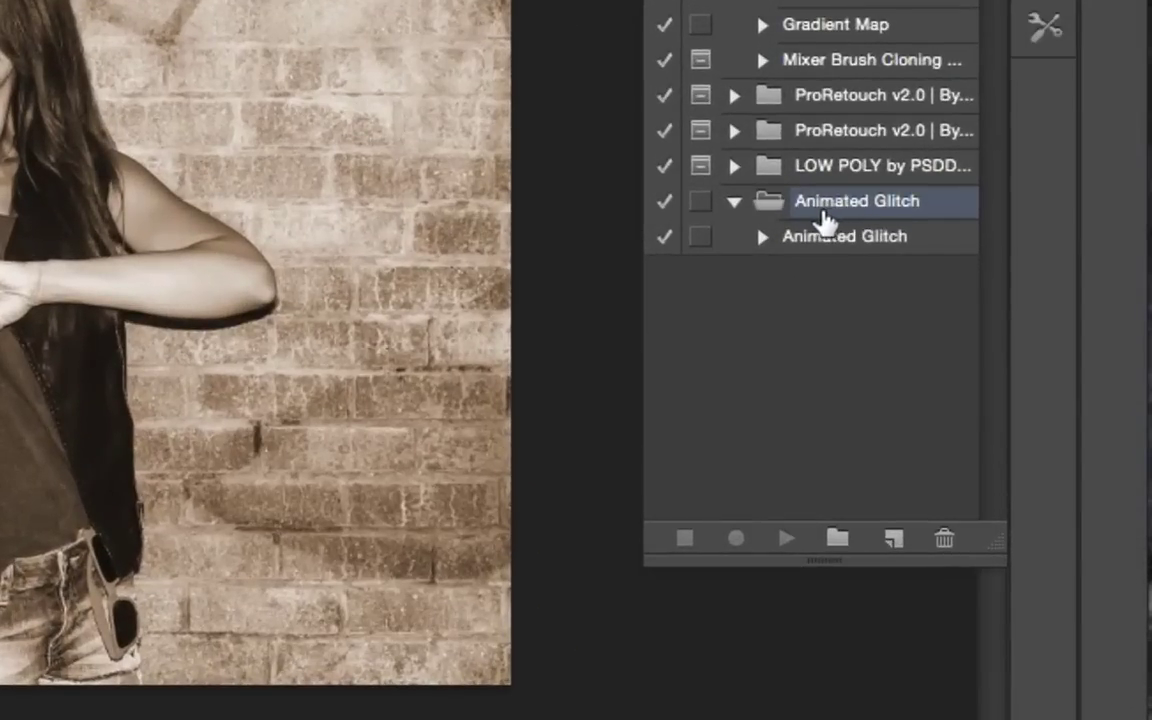
click(798, 238)
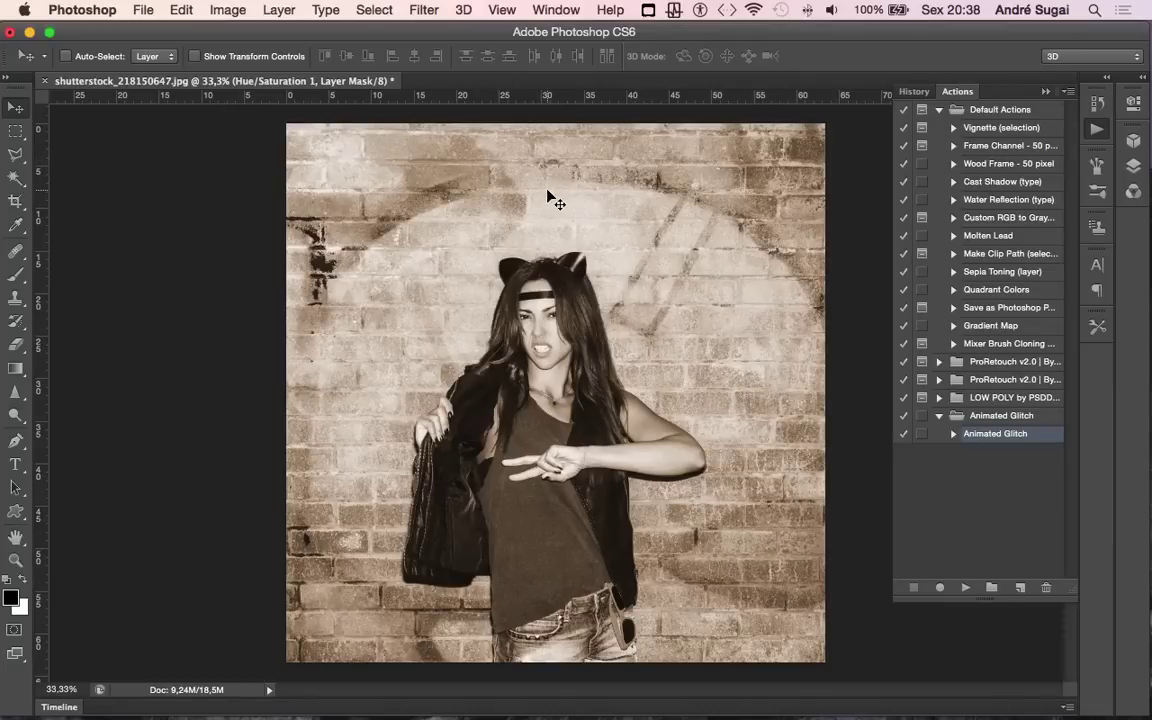
- Expand Animated Glitch in a widened panel, revealing Purge, Make, layer-selection and Move settings
click(953, 435)
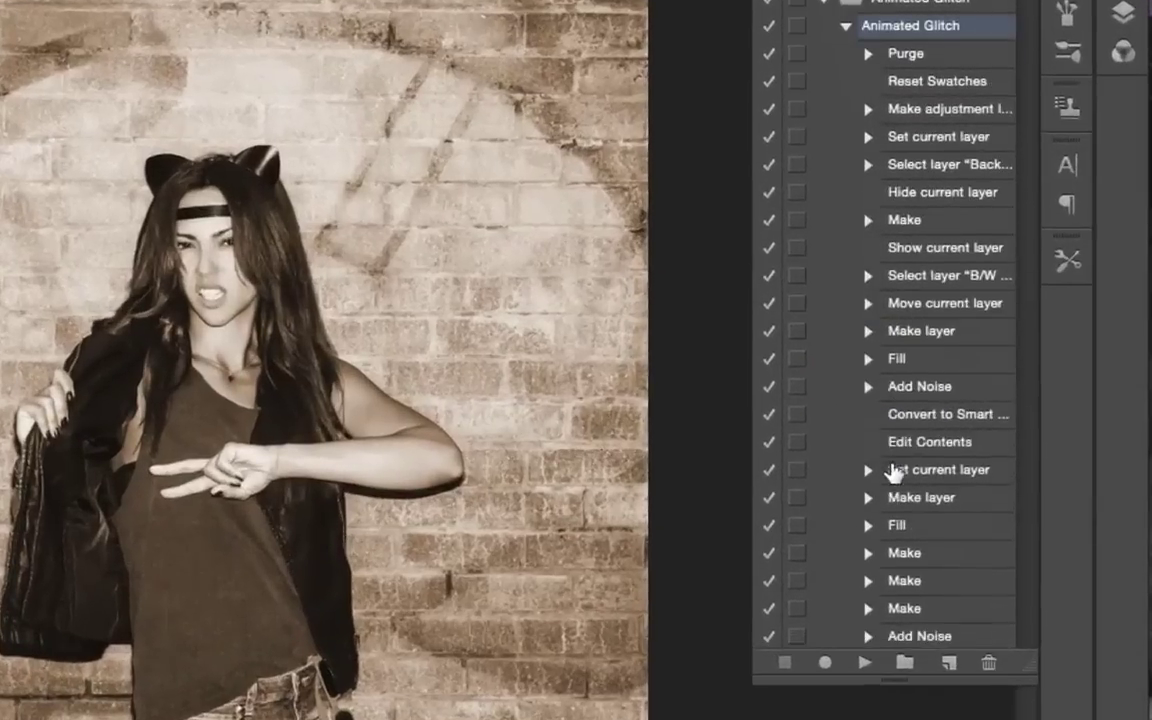
drag(748, 351, 465, 358)
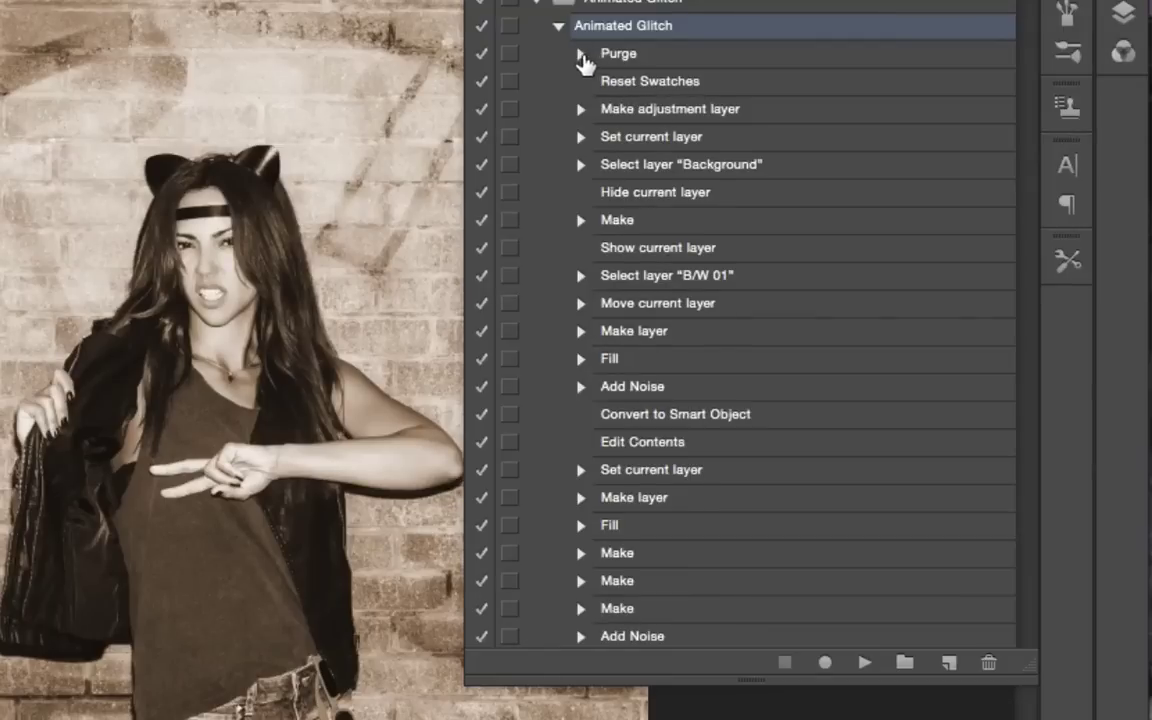
click(581, 55)
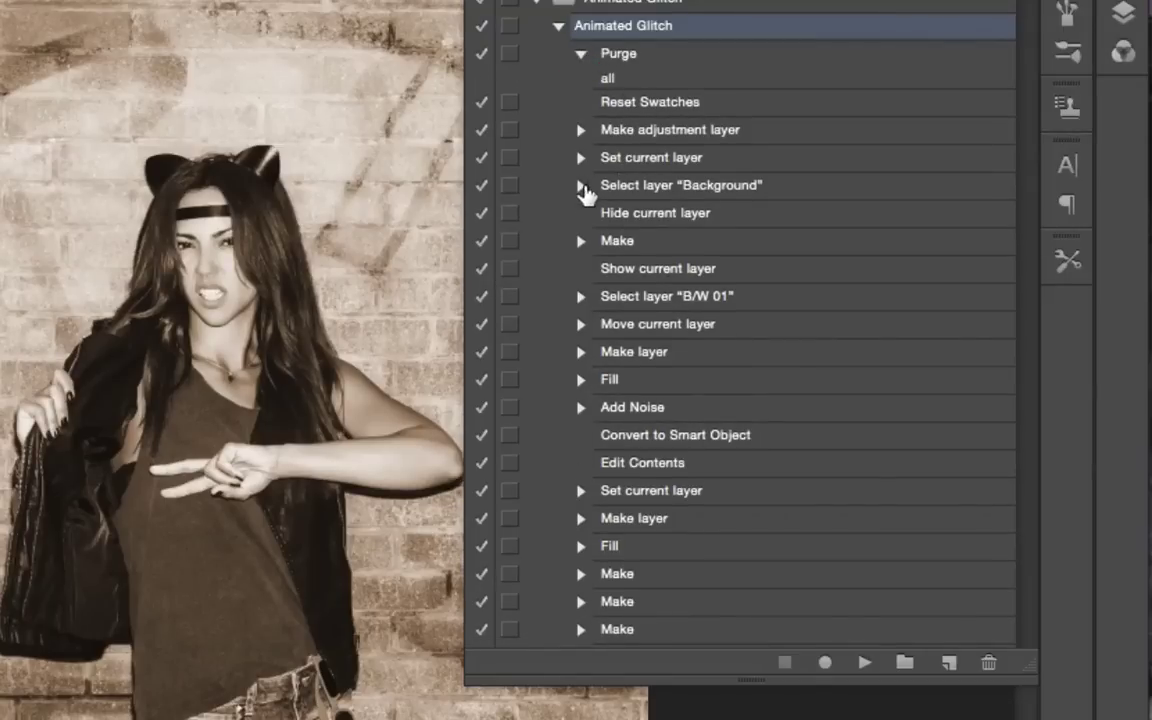
click(581, 185)
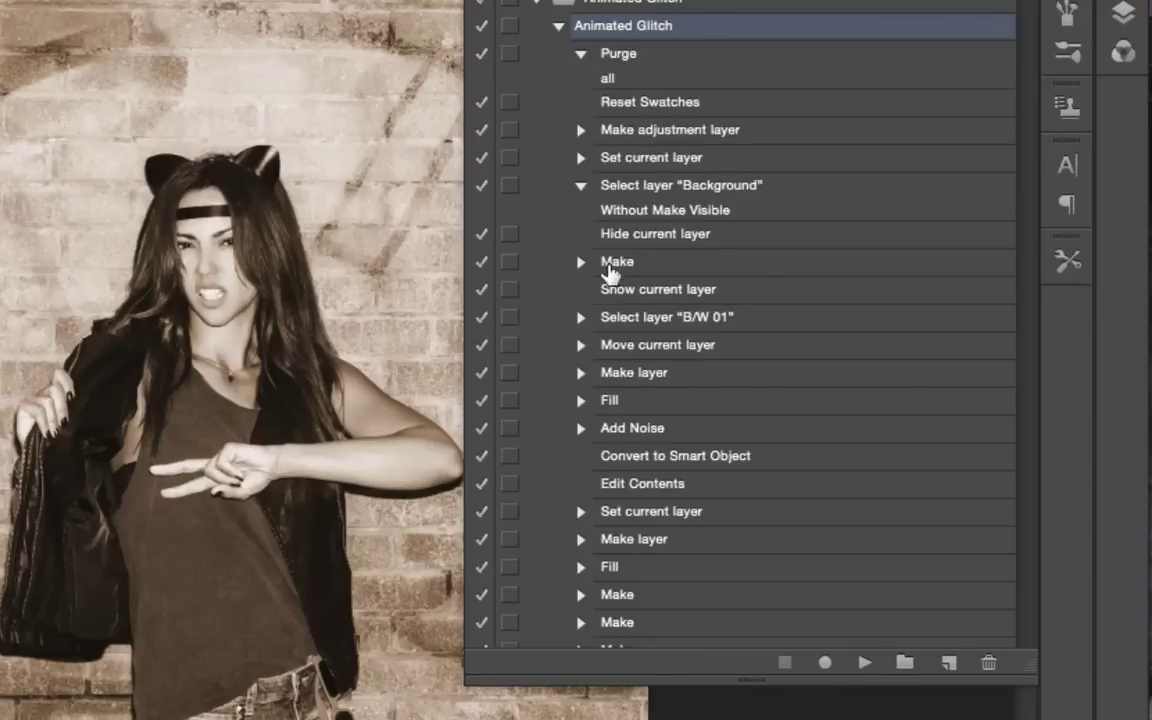
click(581, 261)
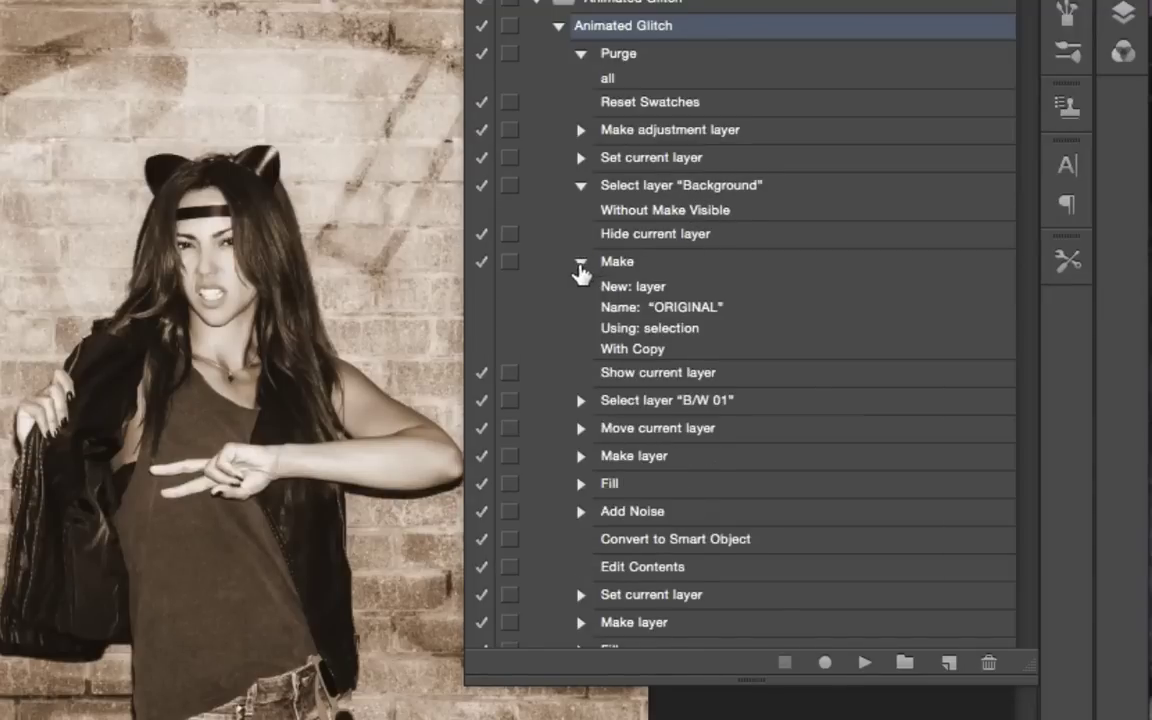
click(583, 403)
click(582, 449)
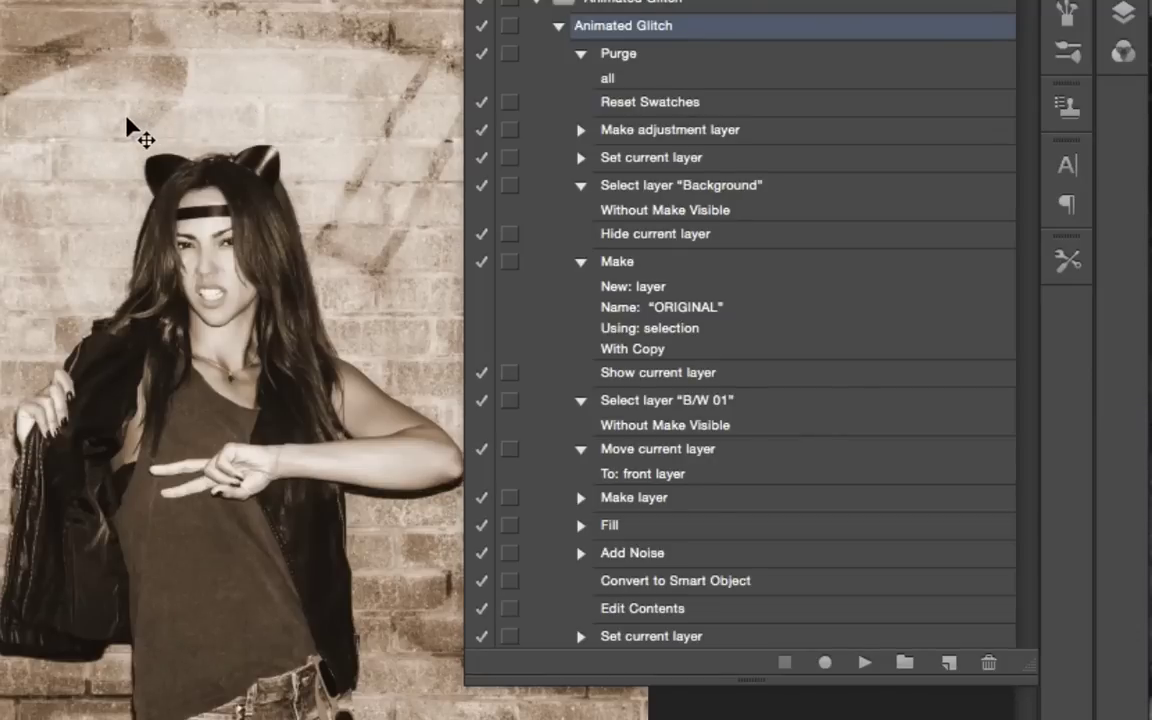
- Hide the Actions panel with Alt+F9 so only the sepia photo shows
key(alt+F9)
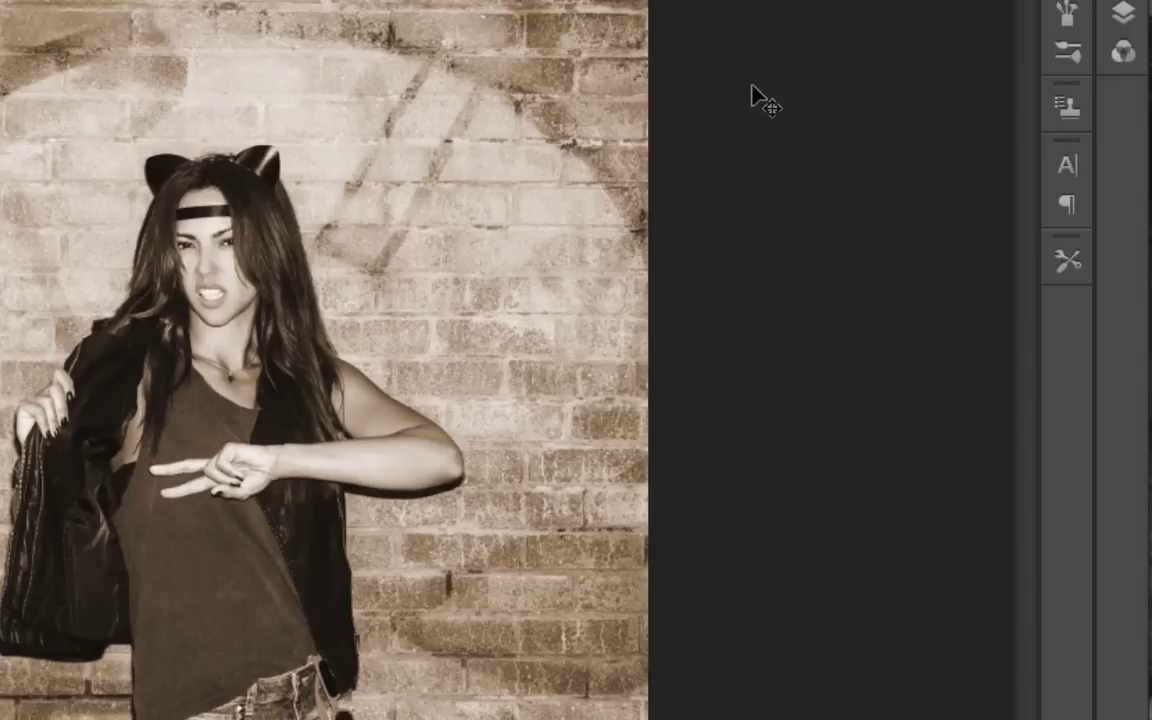